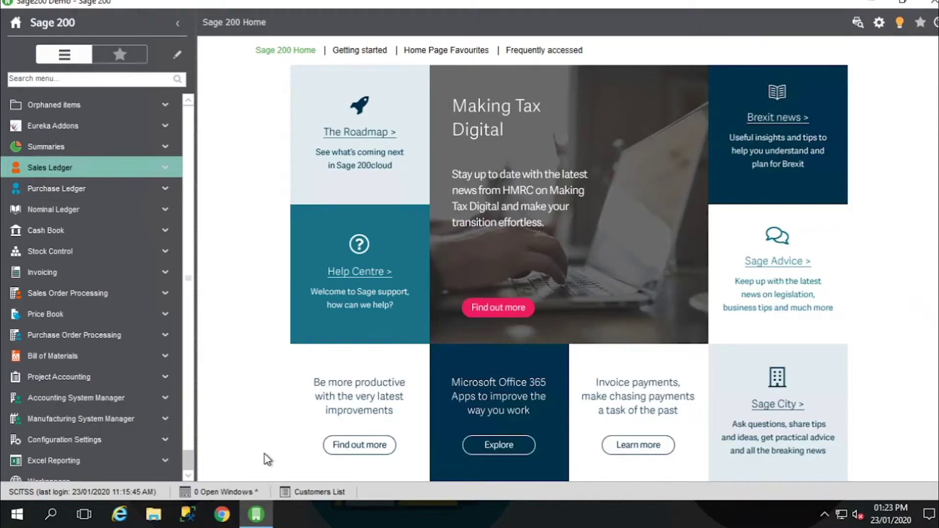
Expand the Sales Ledger section in the left navigation menu.
left_click(71, 172)
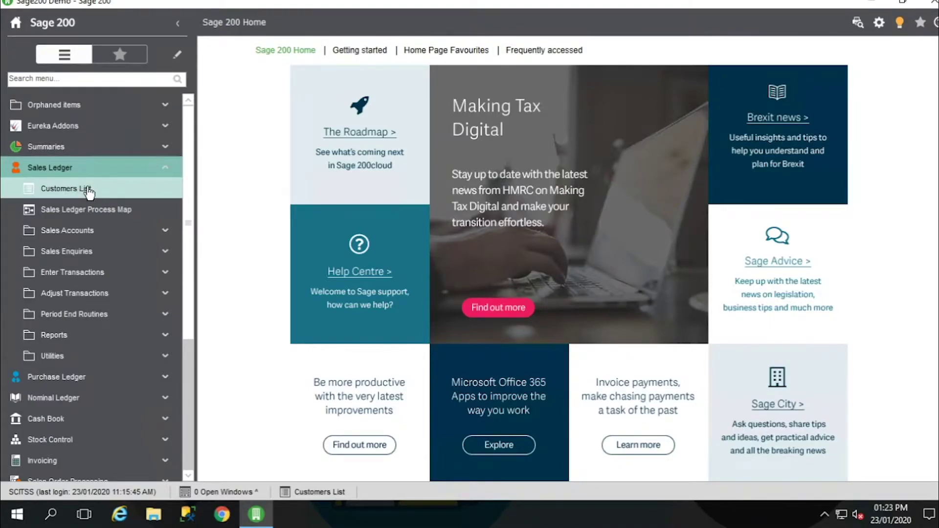
Open the Customers List, toggle Scrollable View off and on, and return to the first customer.
left_click(77, 193)
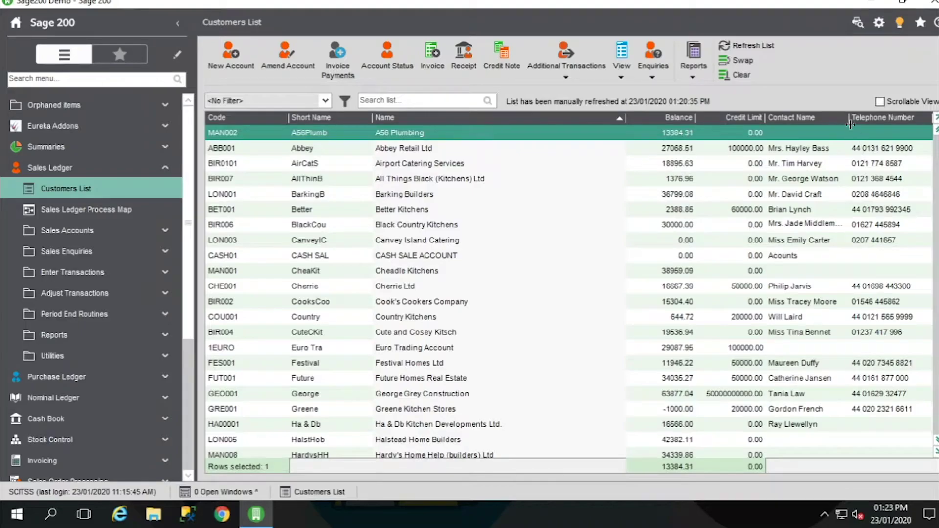
left_click(881, 102)
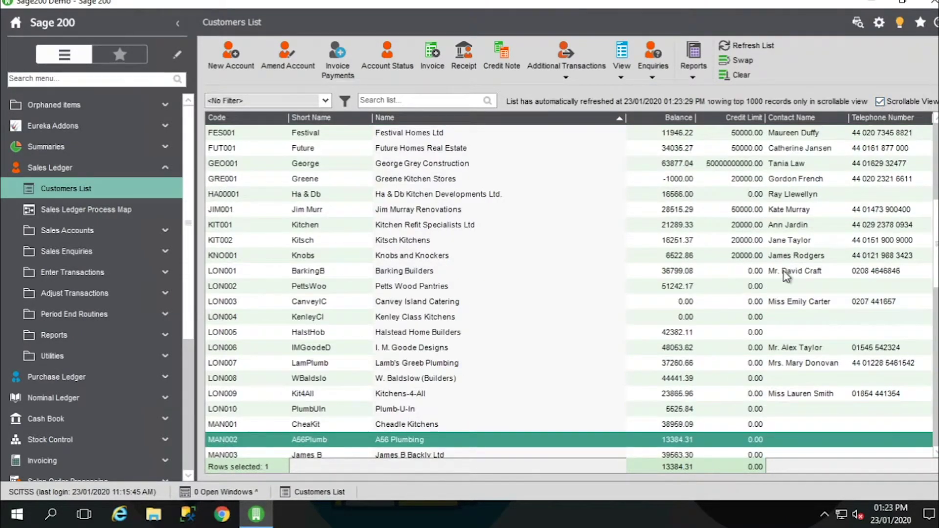
scroll(786, 275, "up", 2)
scroll(786, 275, "up", 4)
left_click(880, 101)
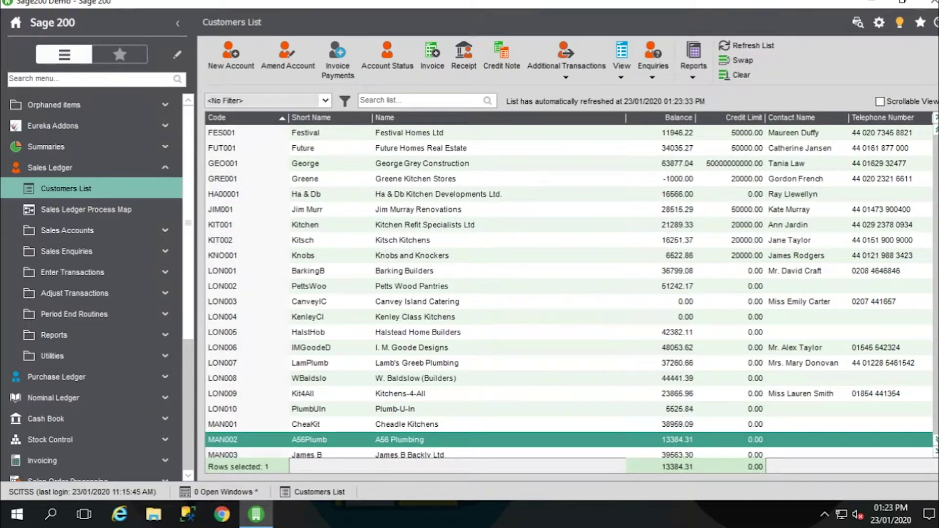
key("Page_Down")
key("Home")
left_click(880, 101)
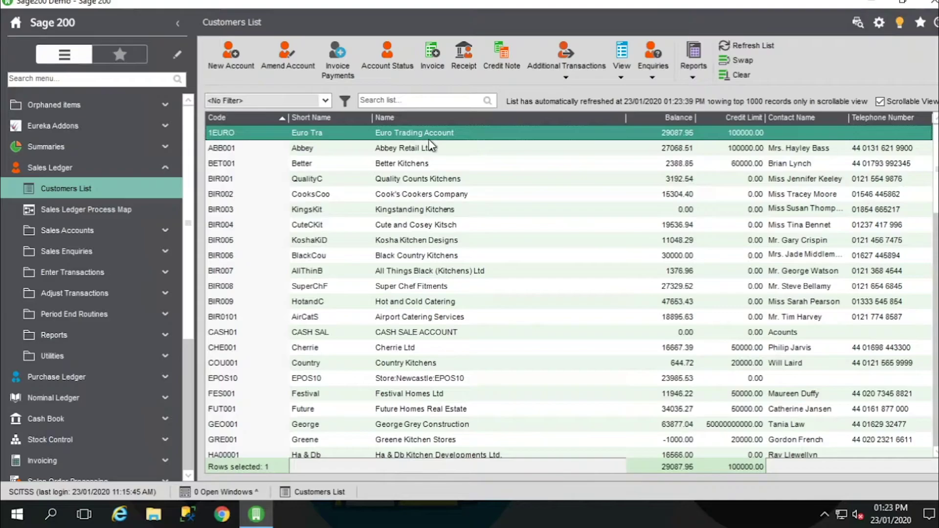
Create a new customer filter named 'Balances > 0.00'.
left_click(345, 103)
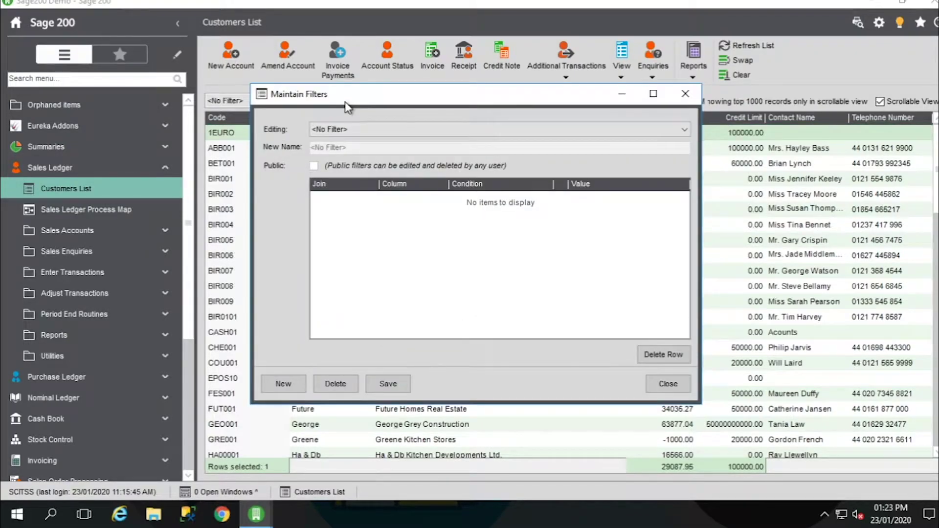
left_click(284, 384)
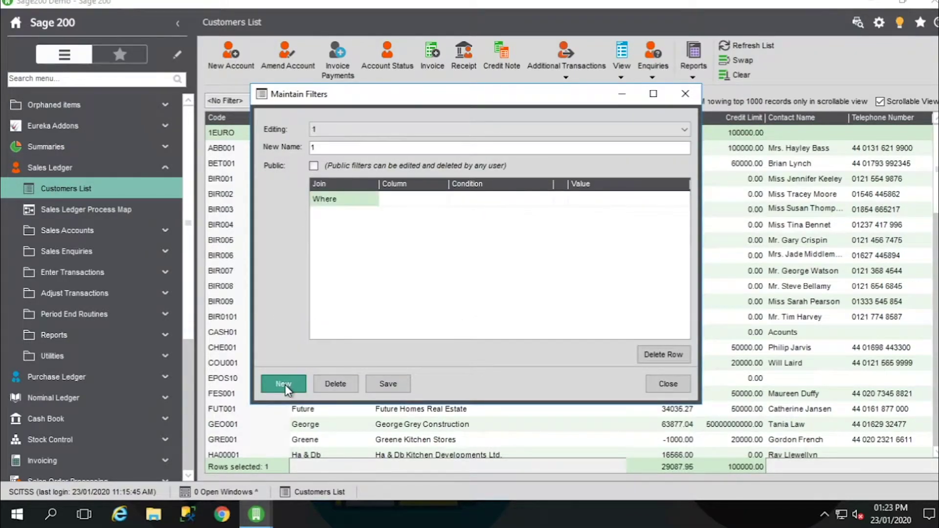
left_click(321, 147)
left_click_drag(321, 147, 311, 149)
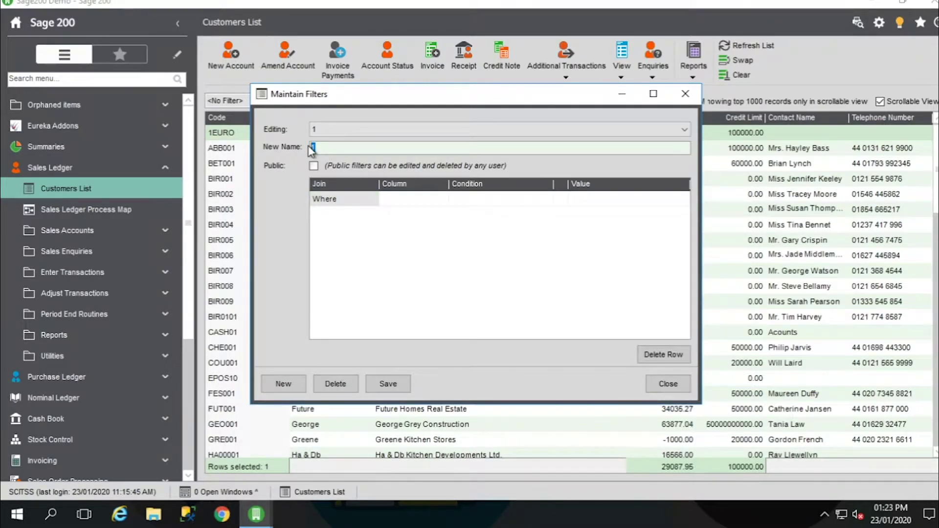
left_click_drag(370, 99, 349, 197)
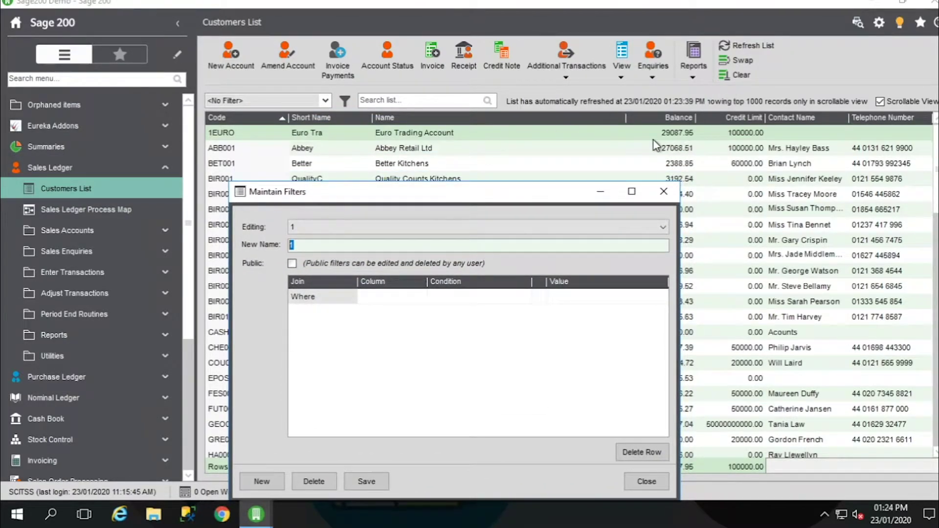
left_click_drag(504, 210, 515, 111)
double_click(339, 141)
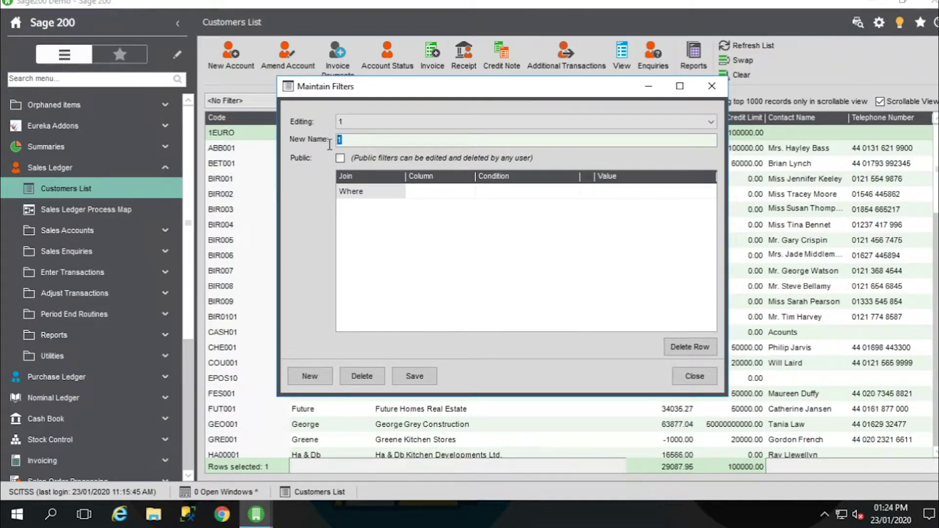
type("Balances > 0.00")
Set the filter condition to Balance Is Greater Than 0.00, save it, and close the window.
left_click(444, 192)
left_click_drag(470, 81, 435, 147)
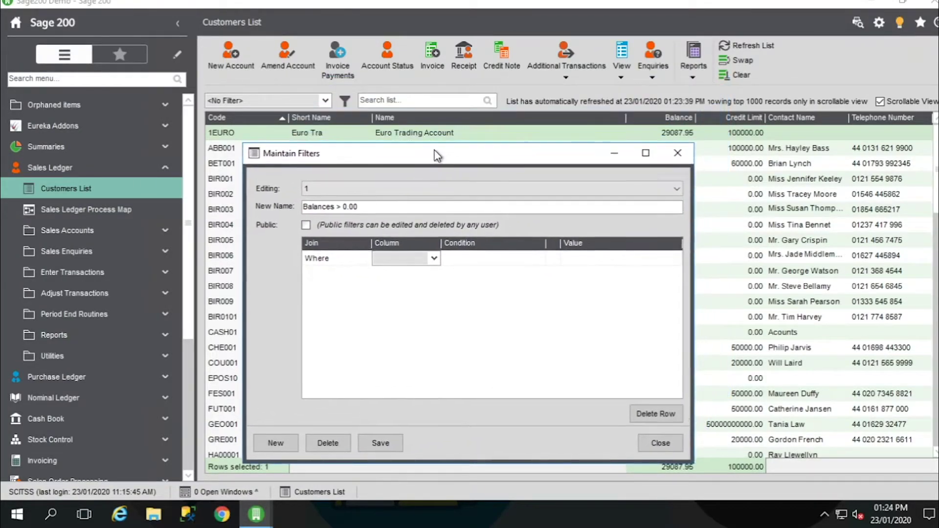
left_click(434, 260)
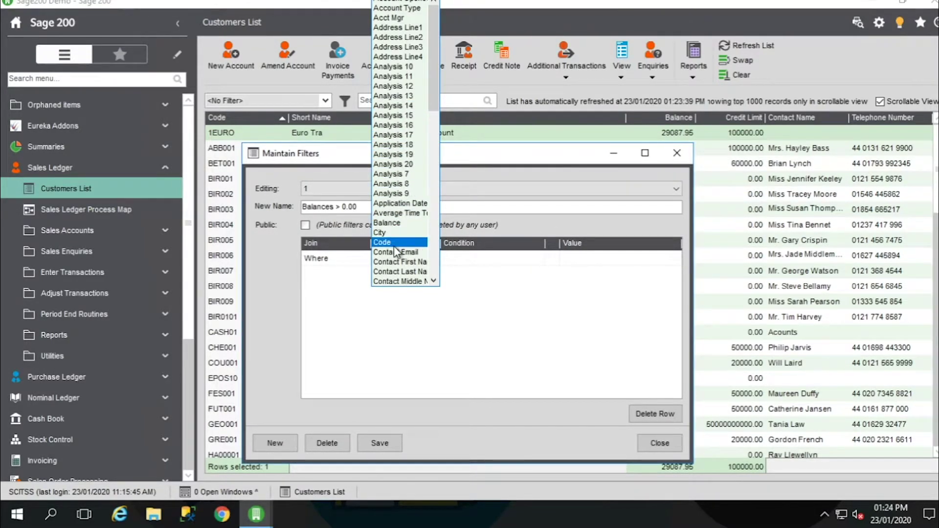
left_click(389, 223)
left_click(478, 255)
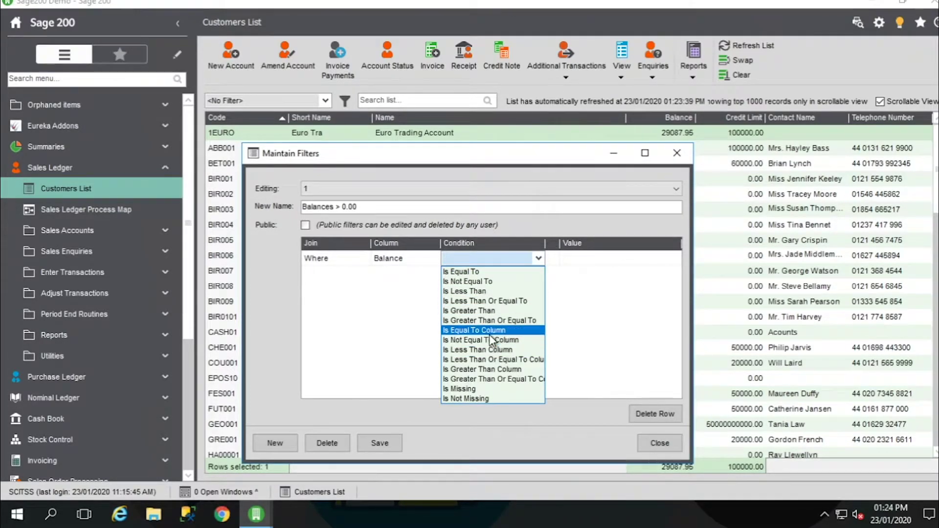
left_click(470, 311)
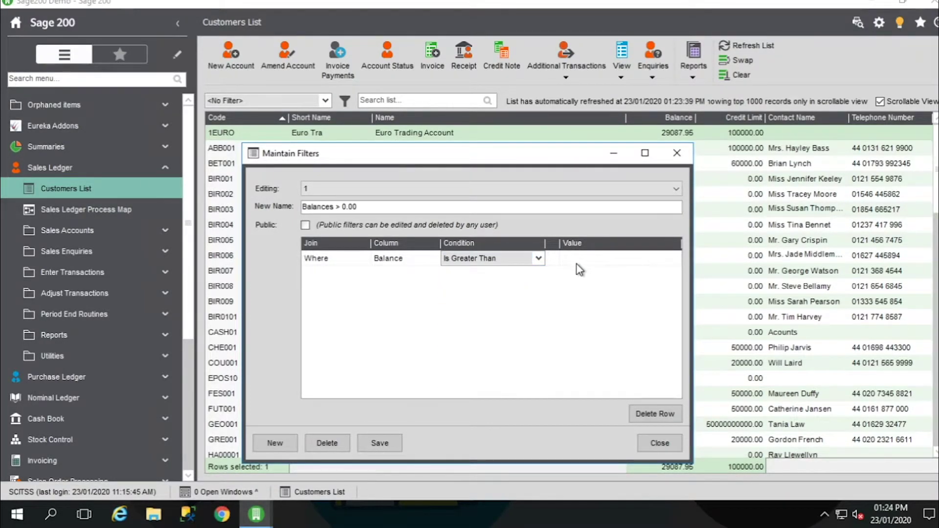
left_click(579, 259)
type("0")
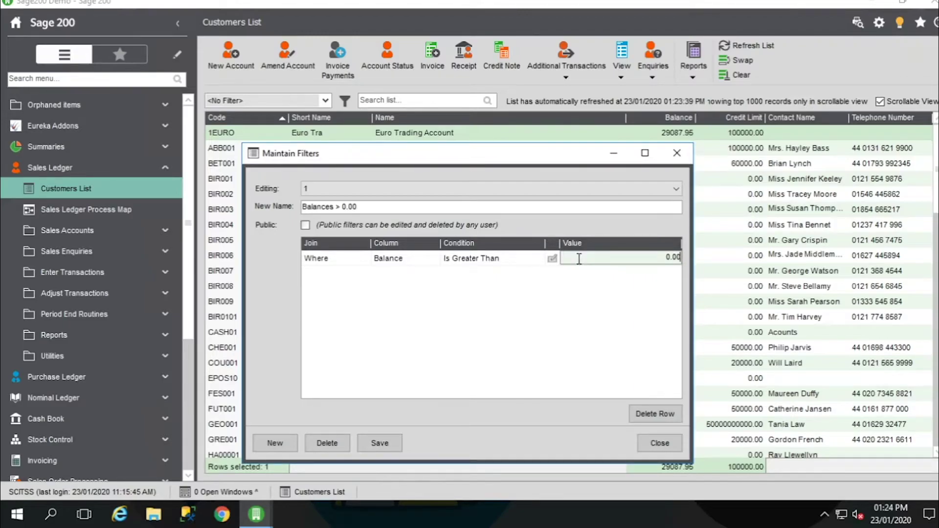
type(".00")
left_click(377, 448)
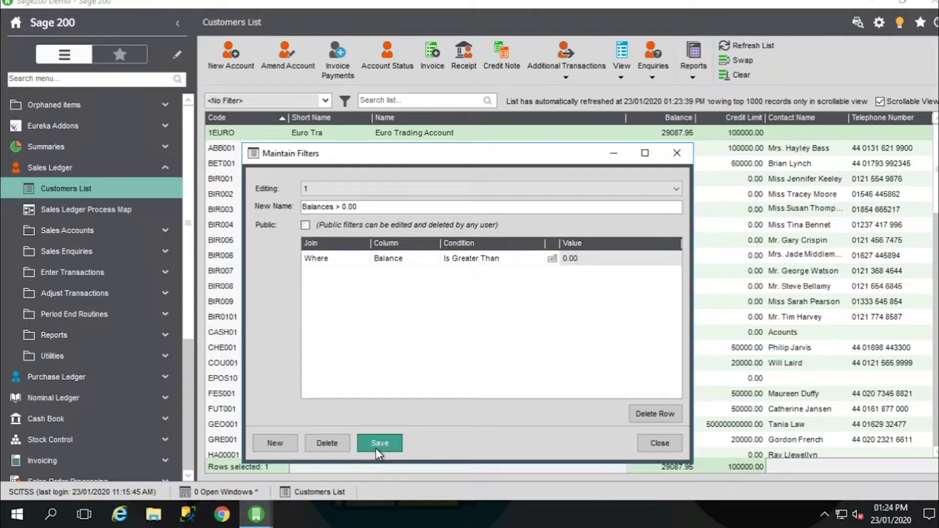
left_click(658, 443)
Apply the Balances > 0.00 filter, sort by Balance both ways, then re-sort by Code.
left_click(331, 99)
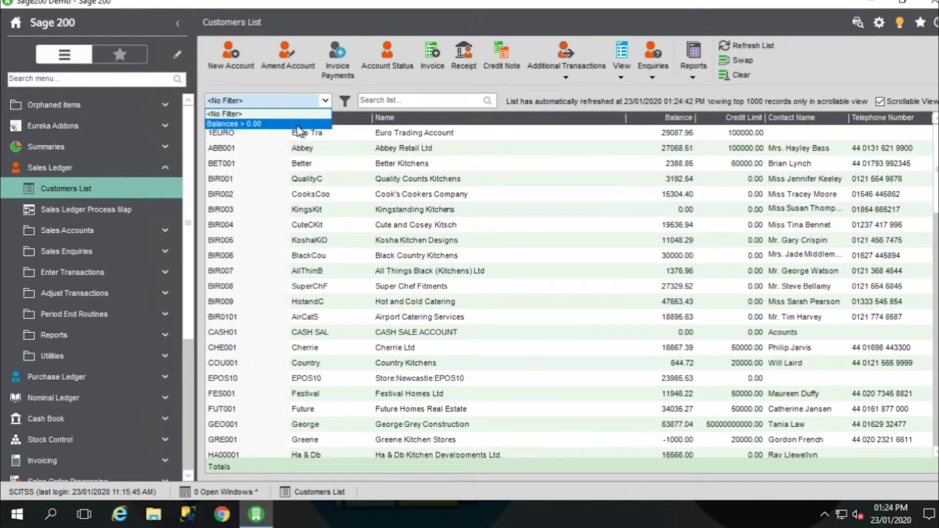
left_click(314, 123)
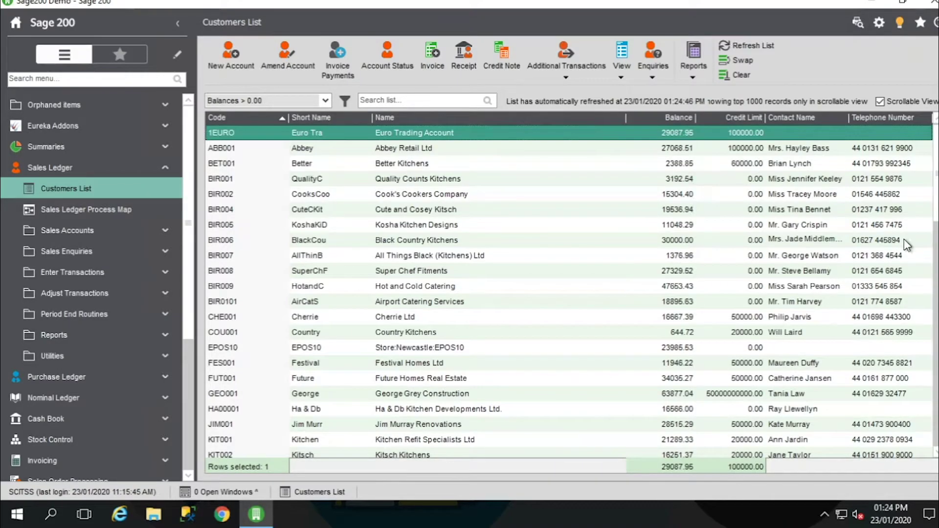
left_click_drag(936, 211, 936, 128)
left_click(636, 117)
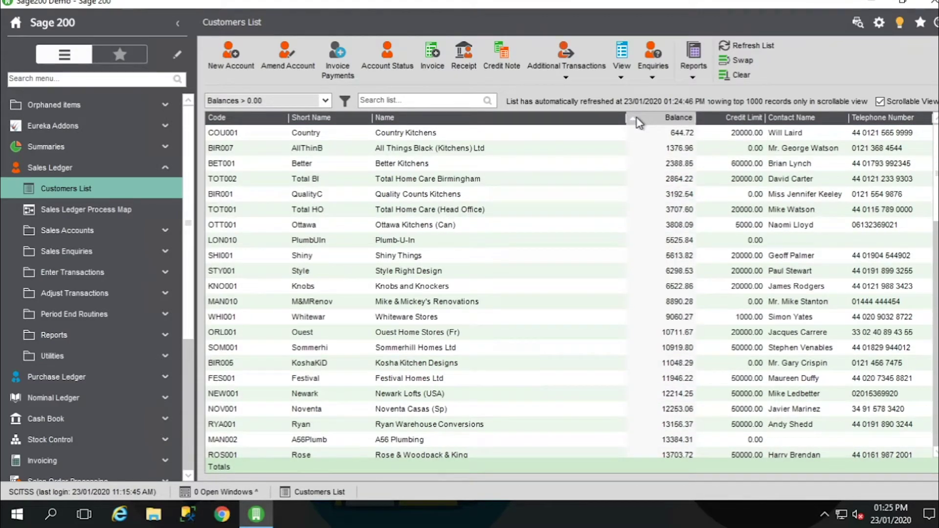
left_click(638, 120)
left_click(259, 118)
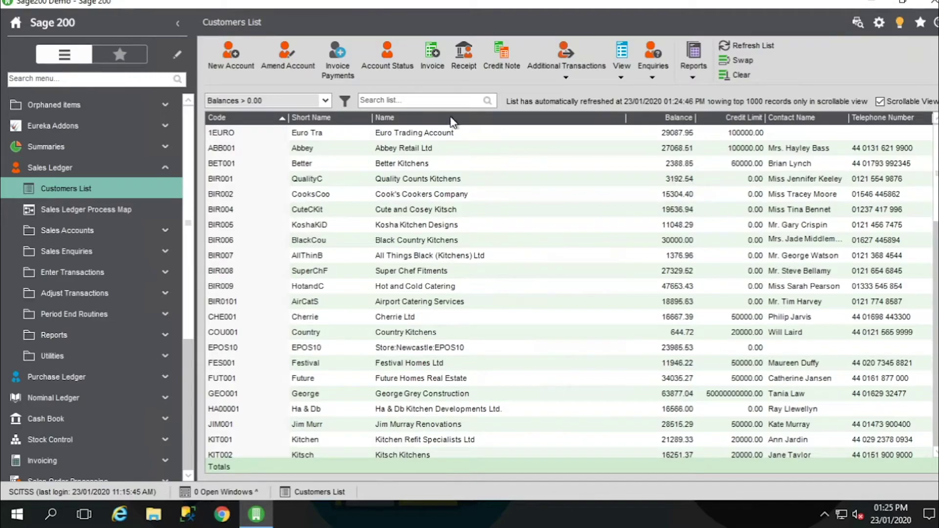
left_click(376, 101)
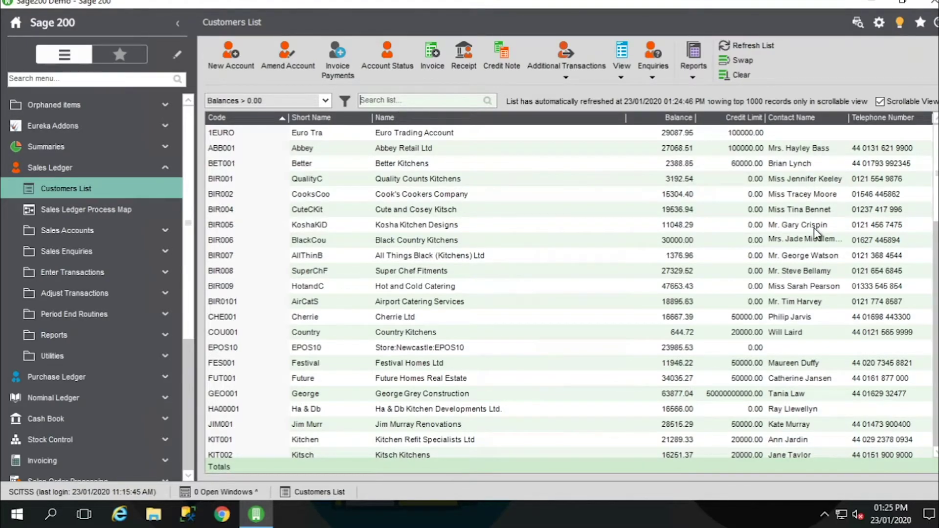
type("brian")
key("Return")
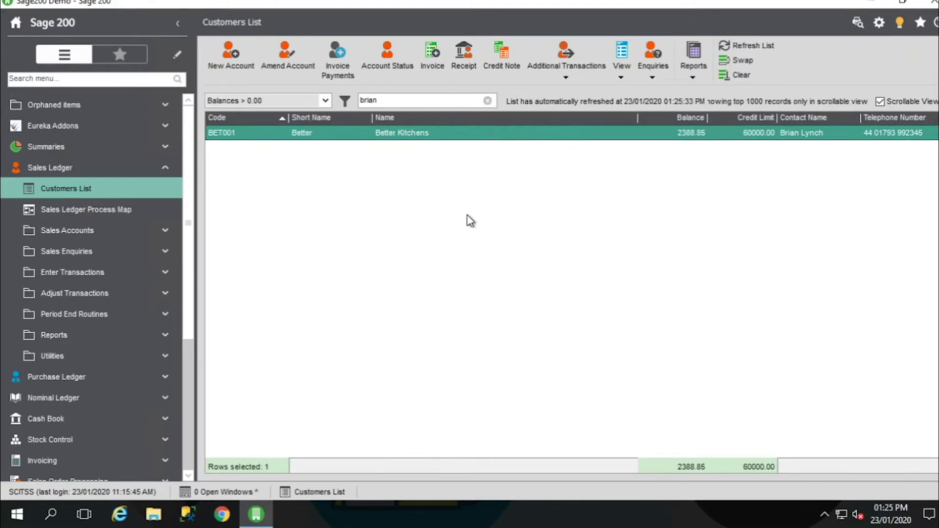
left_click(491, 100)
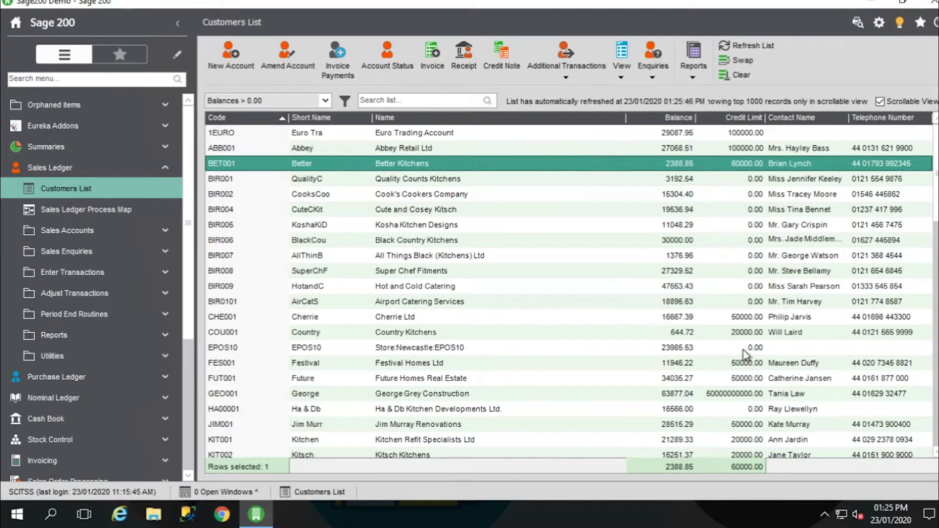
Hide the Name column in the Customers List.
right_click(492, 265)
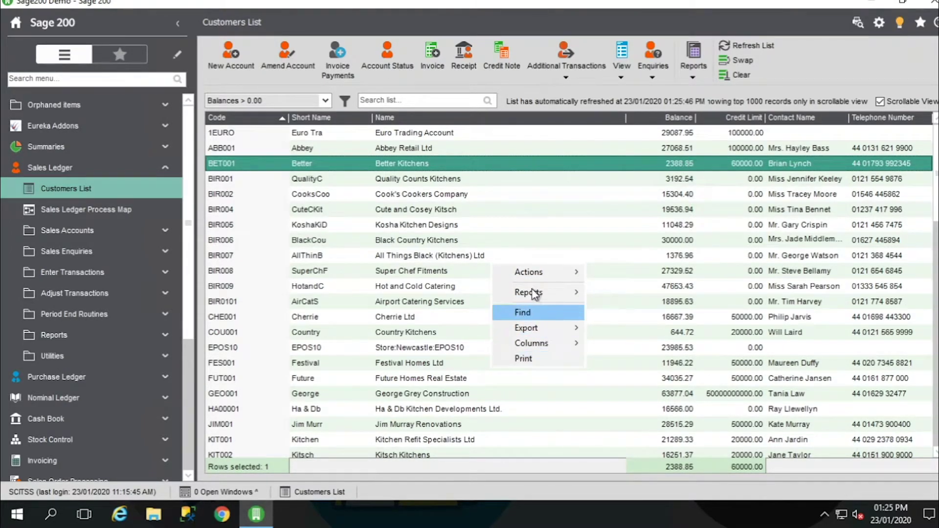
mouse_move(531, 274)
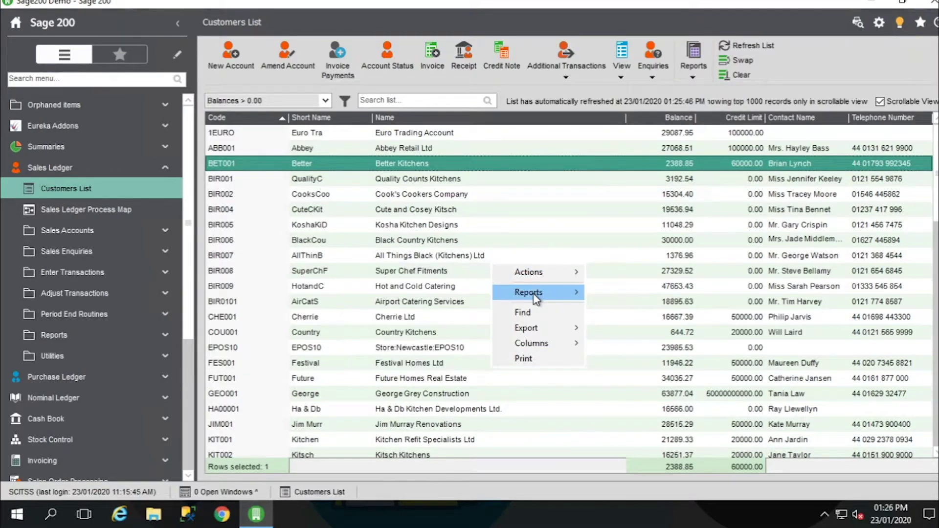
mouse_move(509, 298)
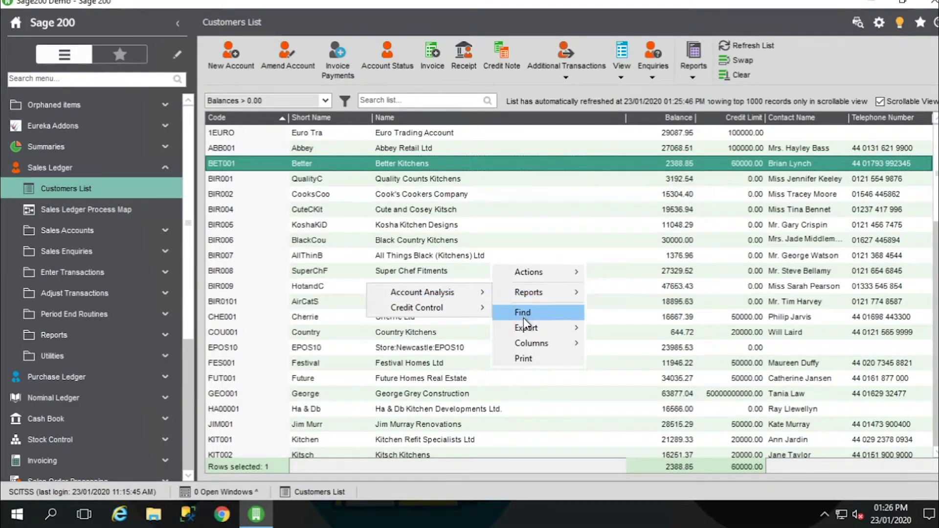
mouse_move(550, 342)
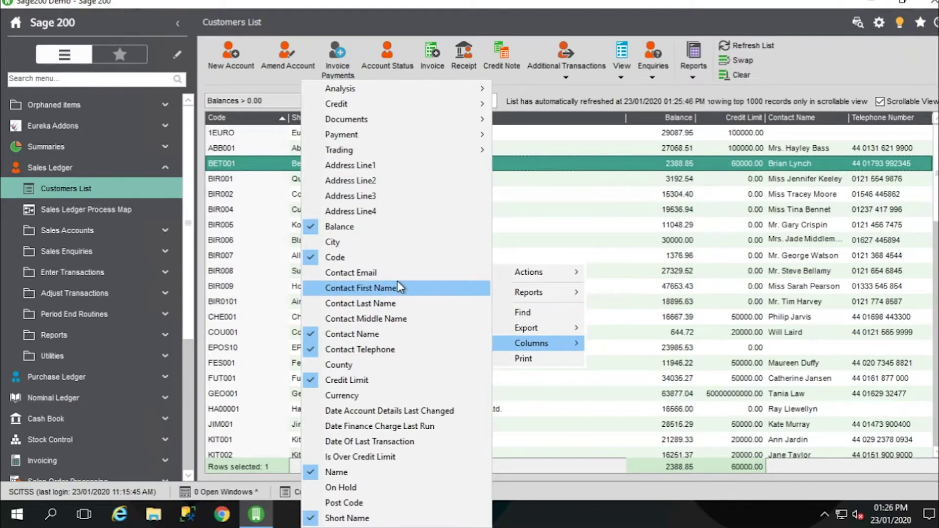
left_click(343, 472)
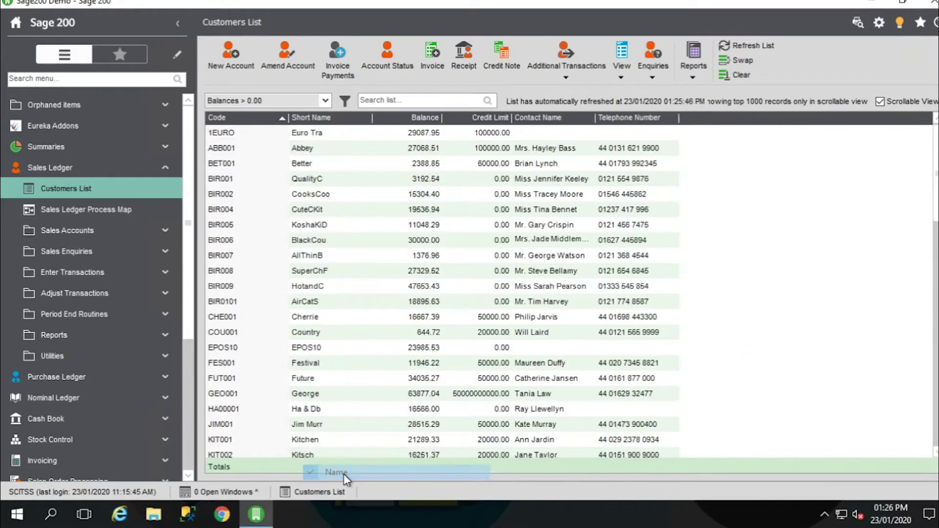
Add an On Hold column and select the Abbey account ABB001 row.
right_click(662, 118)
mouse_move(700, 196)
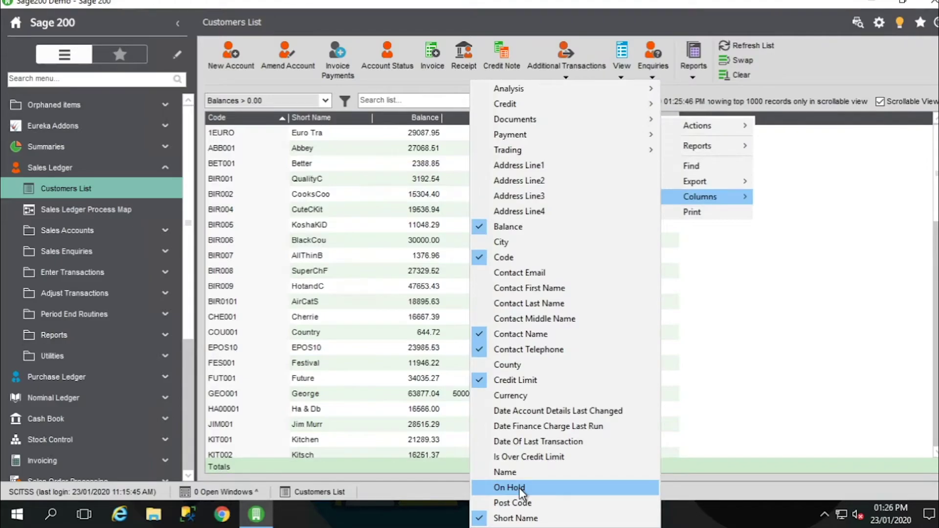
left_click(518, 488)
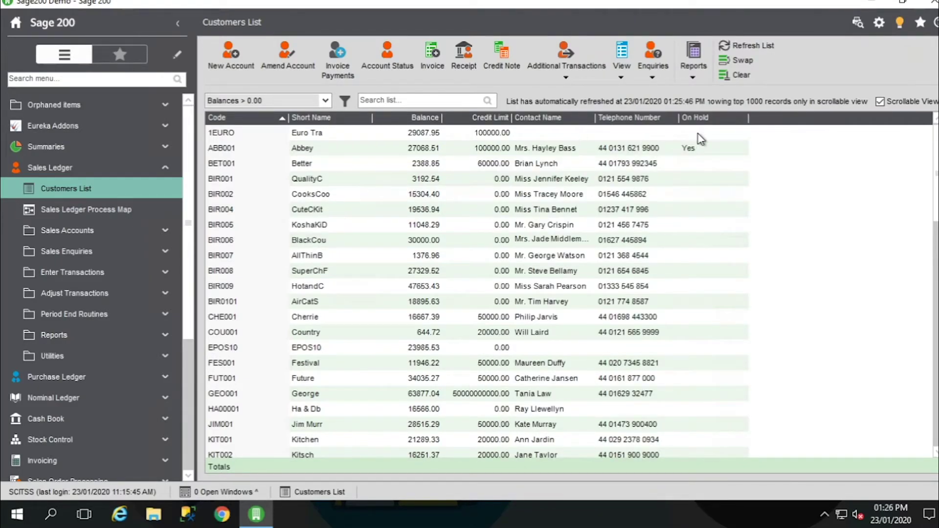
left_click(691, 149)
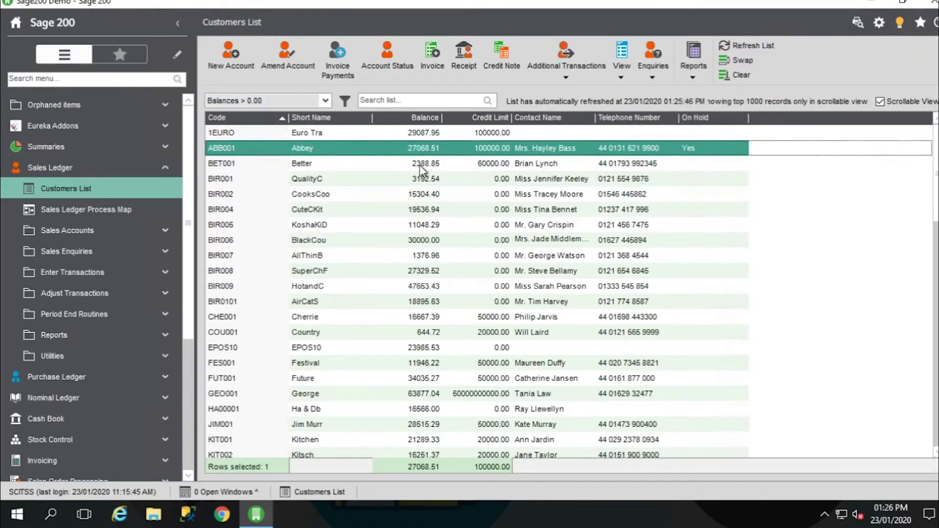
Start a new filter named 'Customer Accounts On Hold'.
left_click(346, 101)
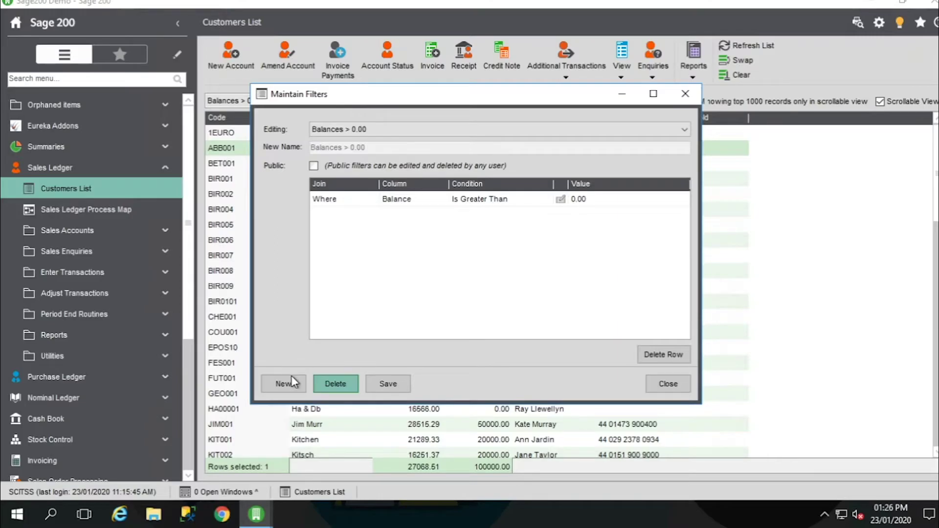
left_click(283, 383)
type("C")
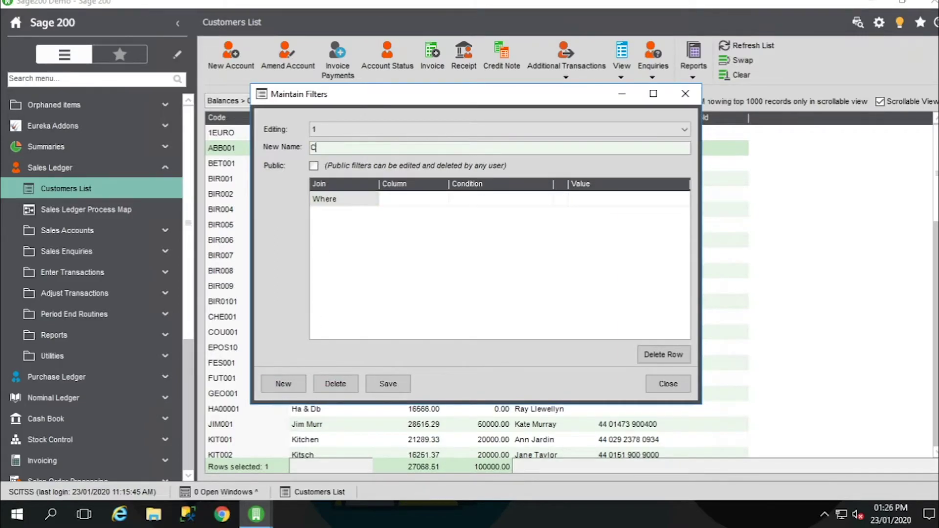
type("ustomer Accounts On Hold")
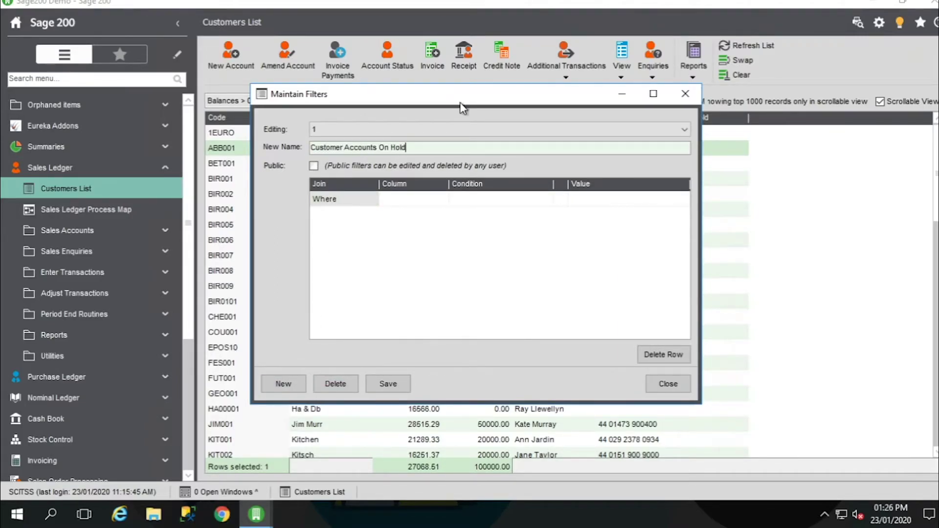
left_click_drag(460, 103, 545, 187)
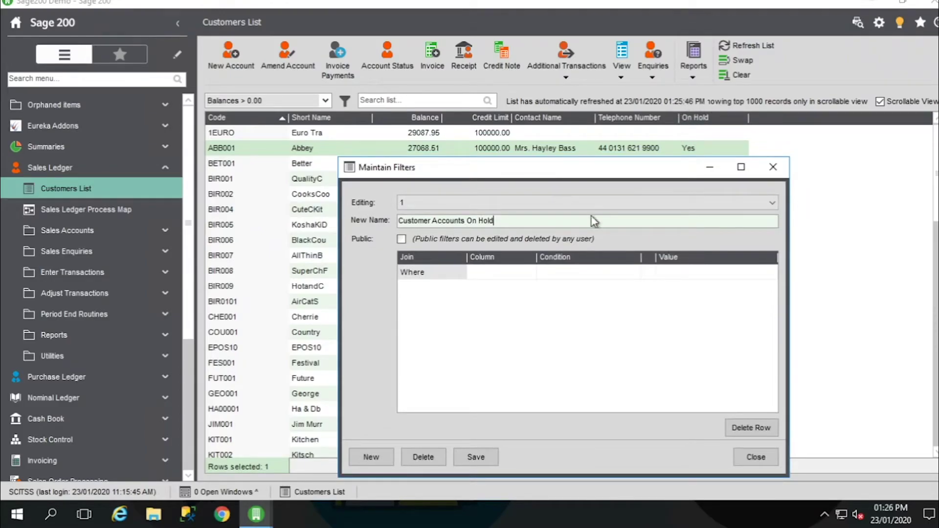
Set the filter condition to On Hold Is Equal To True.
left_click(503, 279)
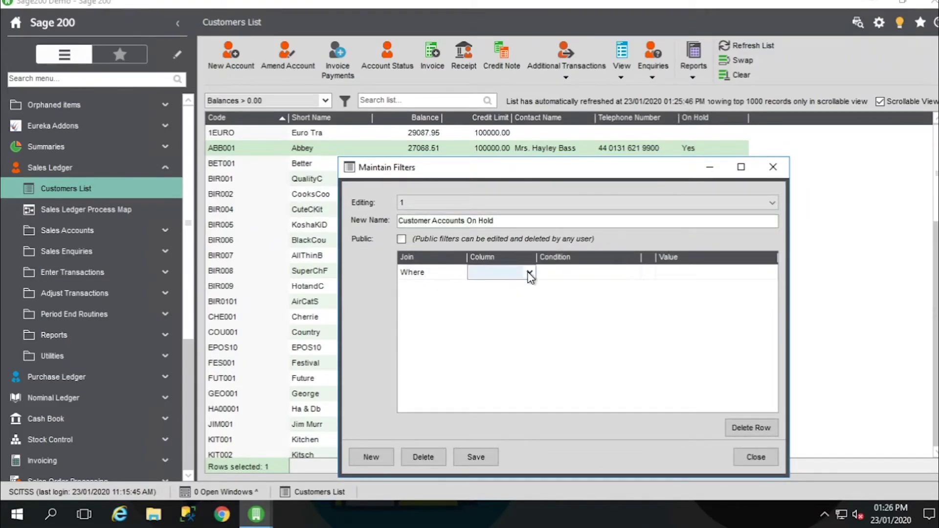
left_click(528, 272)
scroll(514, 218, "down", 5)
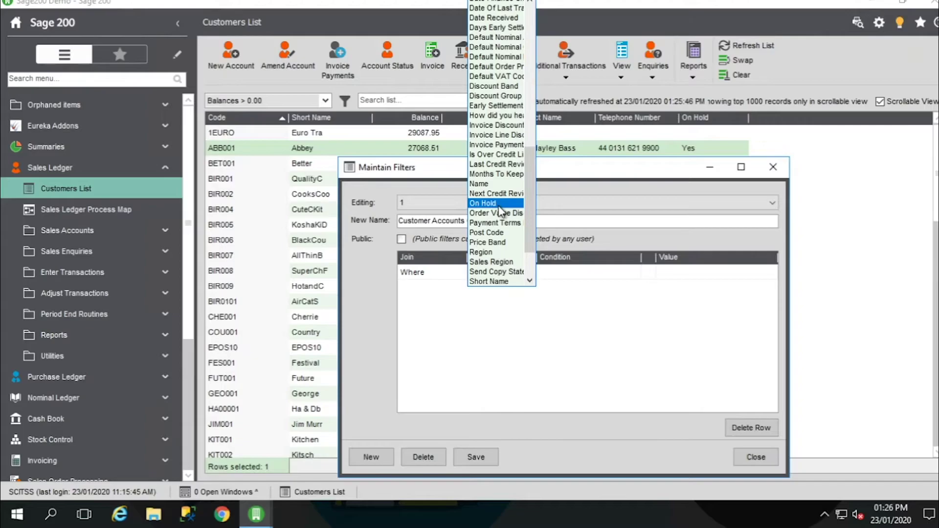
left_click(509, 203)
left_click(587, 272)
left_click(634, 274)
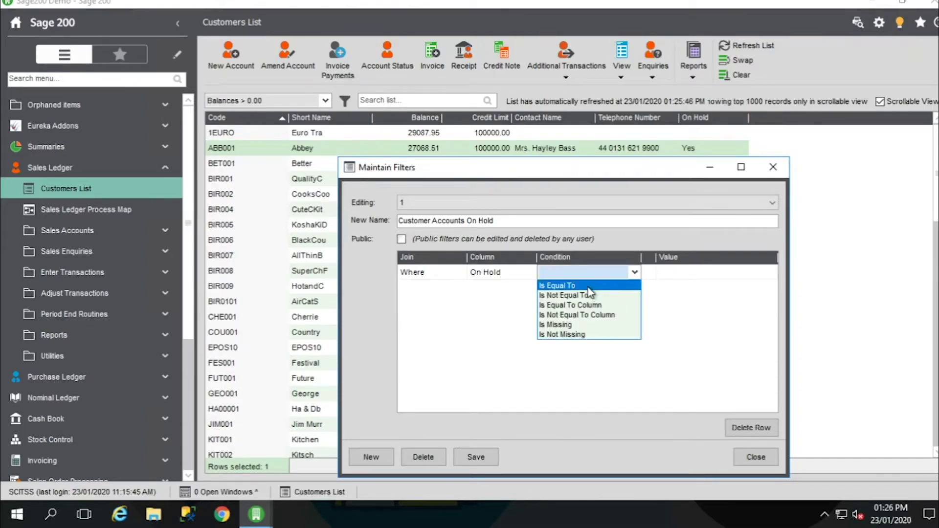
left_click(557, 285)
left_click(693, 273)
left_click(771, 273)
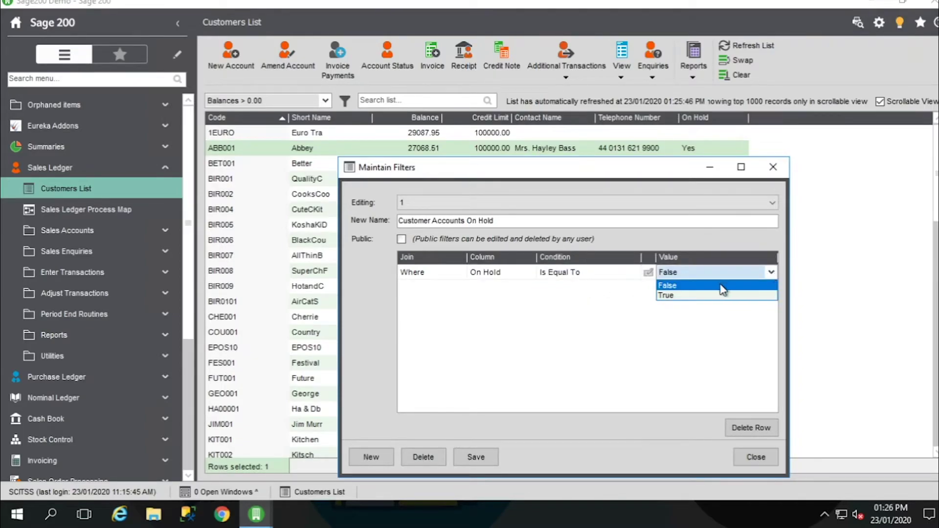
left_click(674, 297)
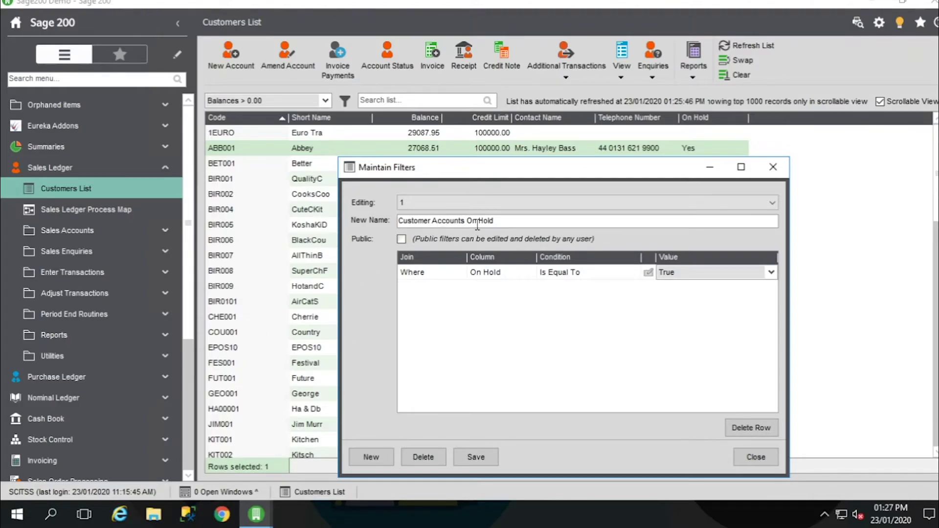
Make the filter public, save it, and close the filter window.
left_click(402, 239)
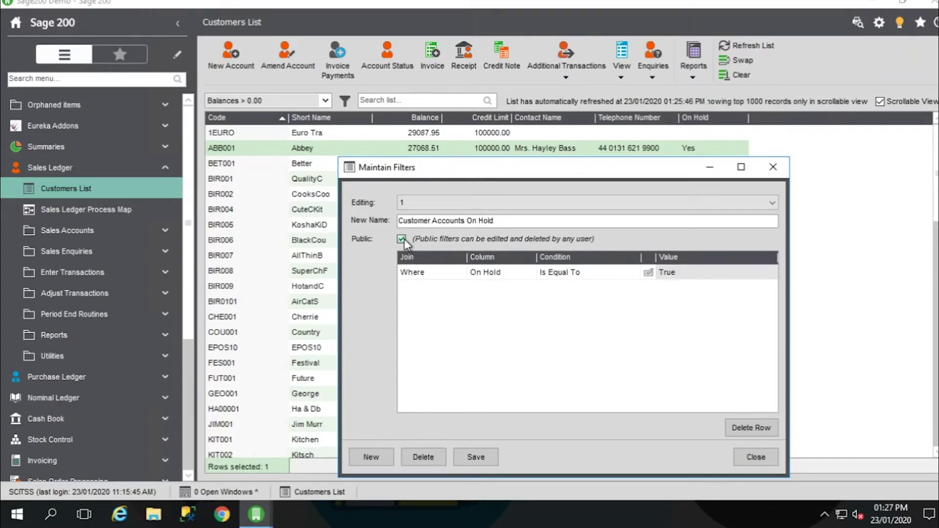
left_click(469, 460)
left_click(755, 457)
Apply the Customer Accounts On Hold filter, then switch back to <No Filter>.
left_click(327, 100)
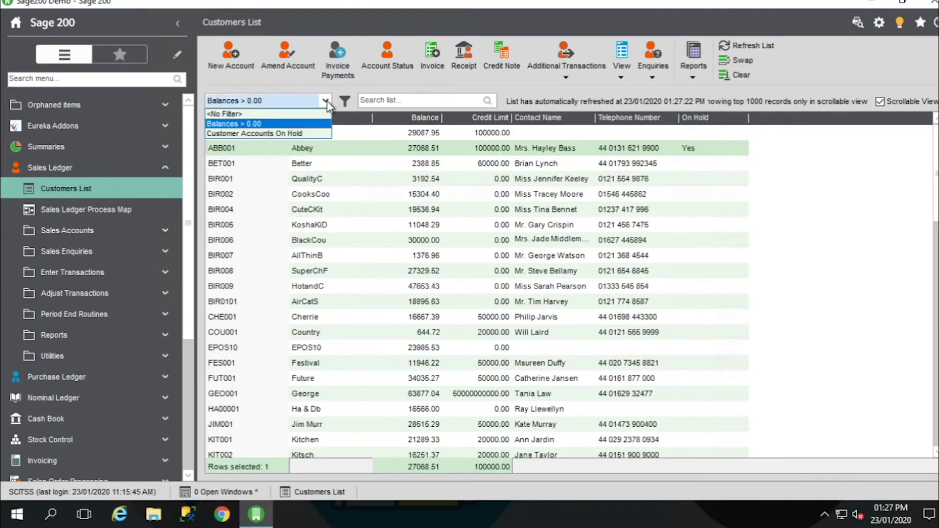
left_click(252, 135)
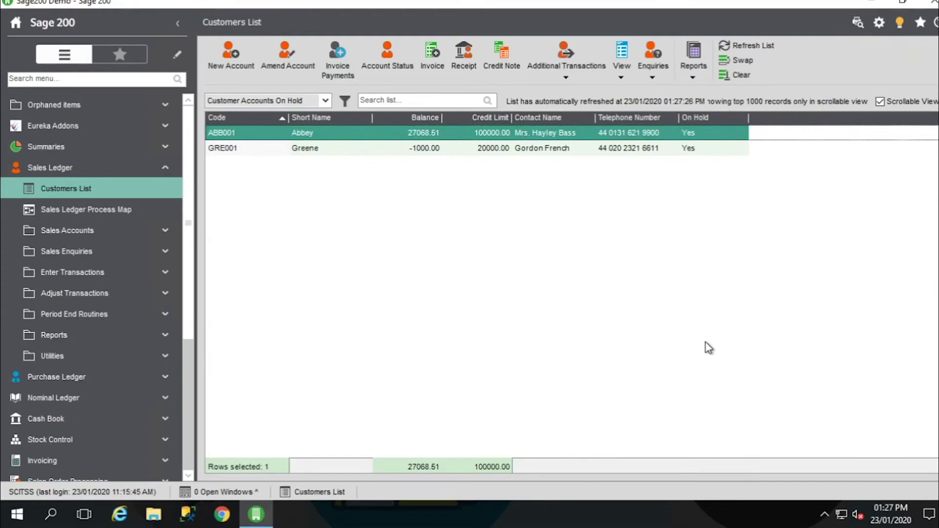
left_click(326, 103)
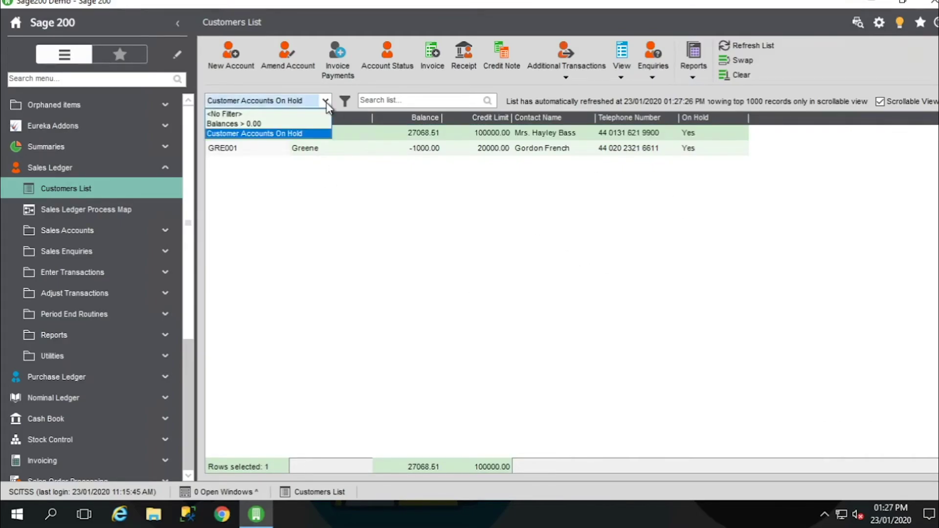
left_click(266, 113)
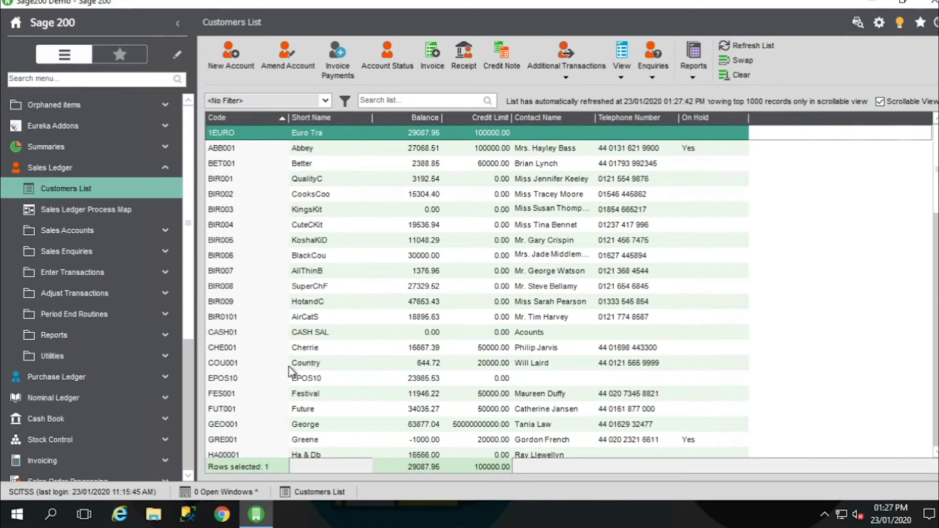
Export the entire Customers List to Excel.
right_click(455, 215)
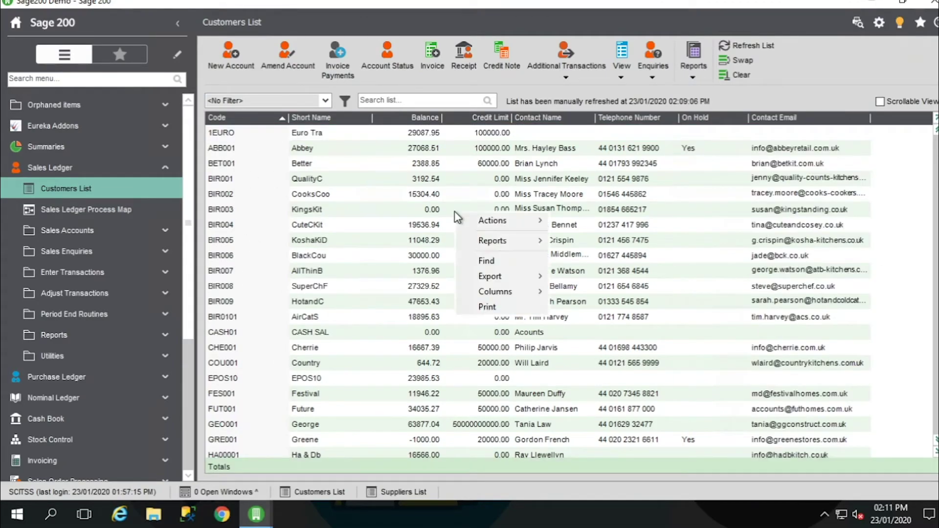
mouse_move(471, 283)
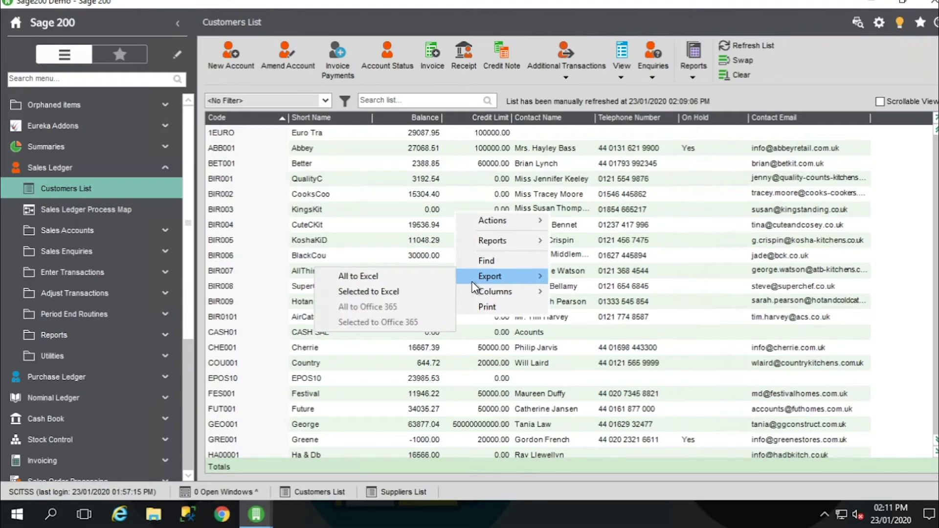
left_click(415, 274)
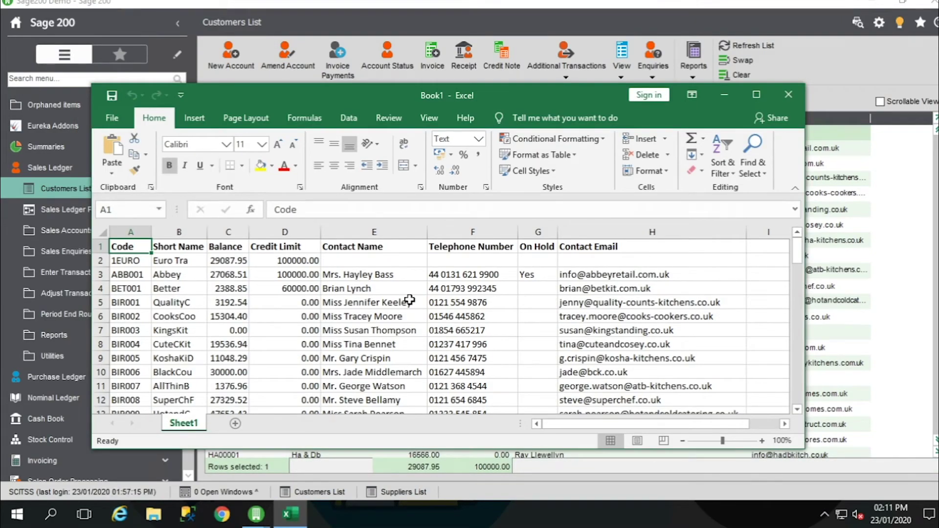
Close the Excel workbook and open the Suppliers List under Purchase Ledger.
left_click(788, 95)
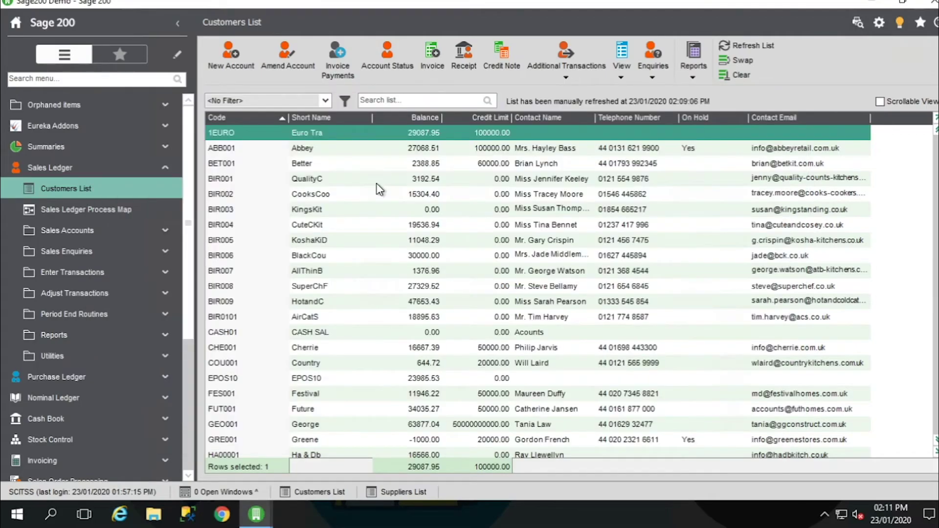
left_click(62, 173)
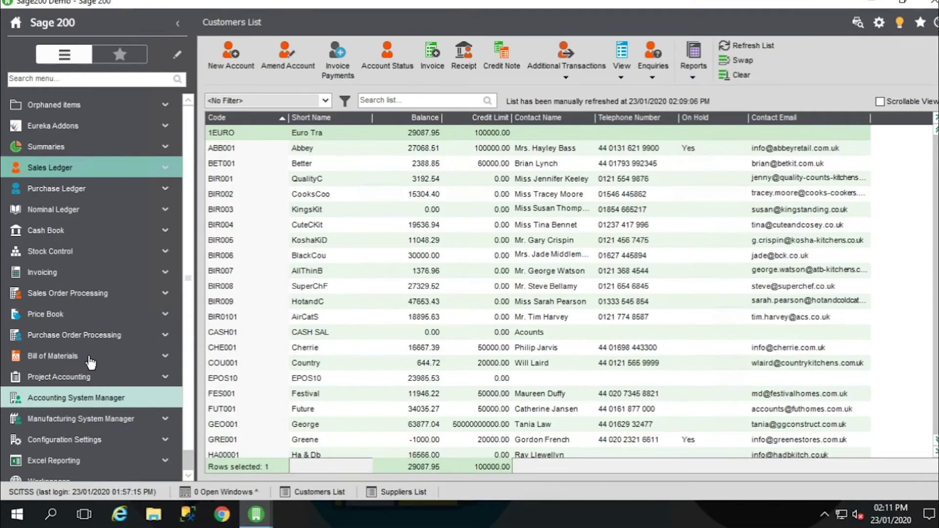
left_click(63, 188)
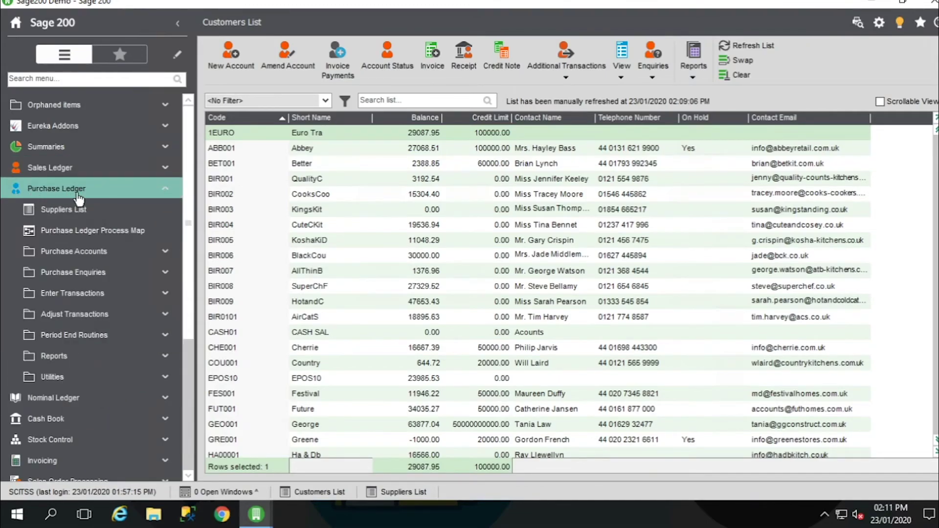
left_click(63, 211)
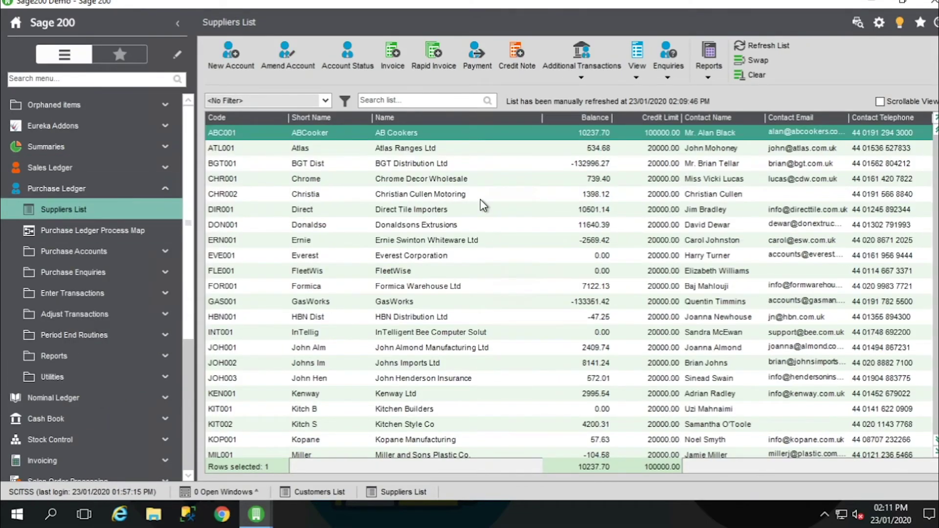
Review the Suppliers List shortcut menu, then return to the Customers List.
right_click(483, 206)
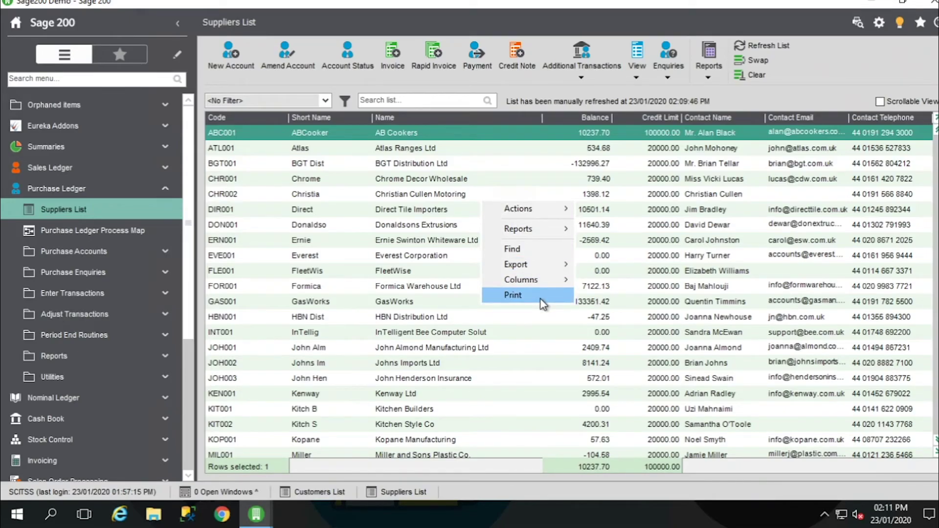
mouse_move(538, 218)
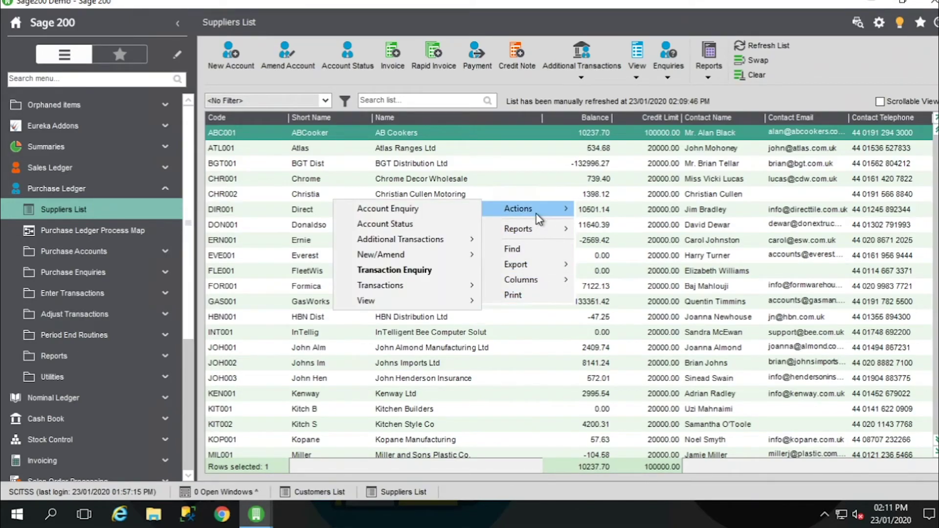
left_click(50, 168)
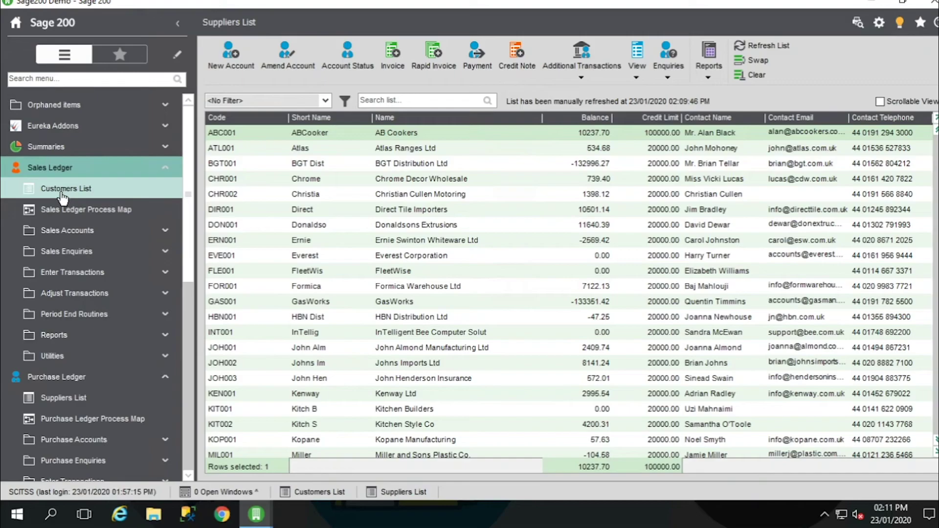
left_click(57, 377)
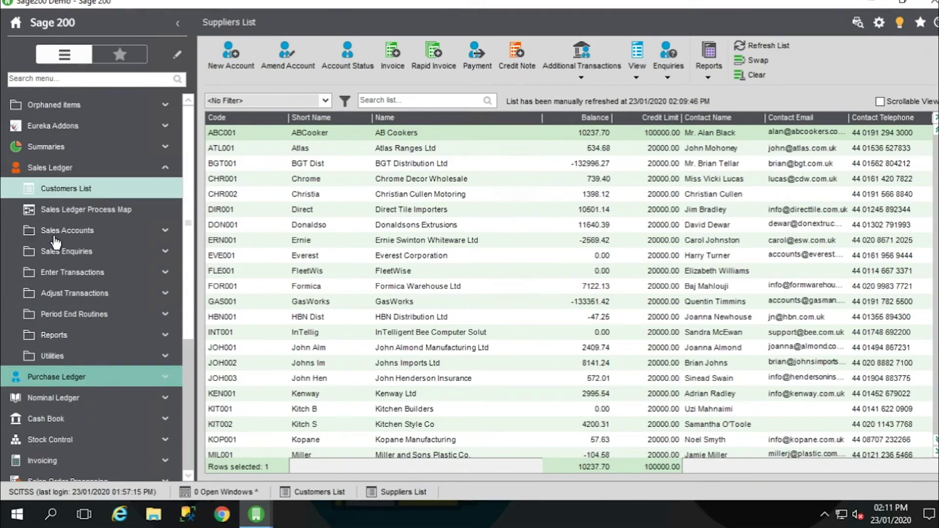
left_click(53, 191)
Review the Customers List shortcut menu's Actions and New/Amend options.
right_click(304, 183)
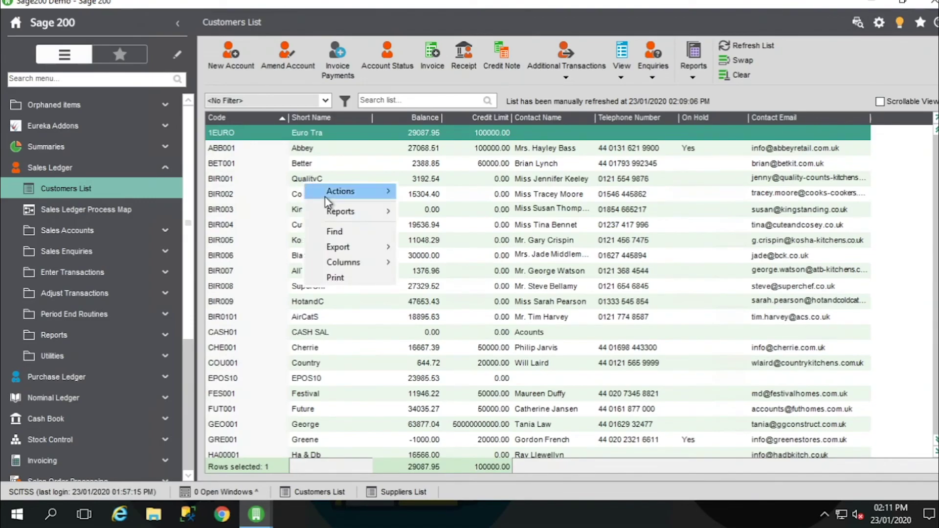
mouse_move(324, 195)
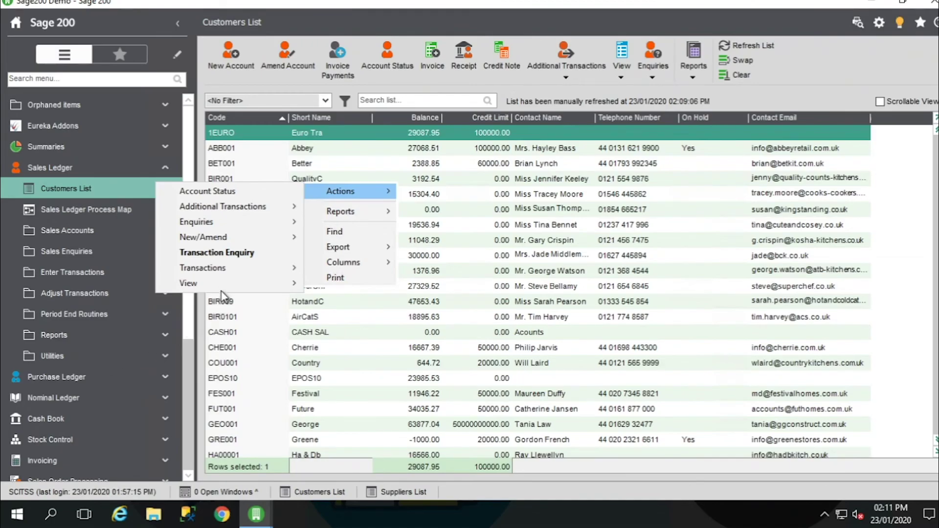
mouse_move(229, 244)
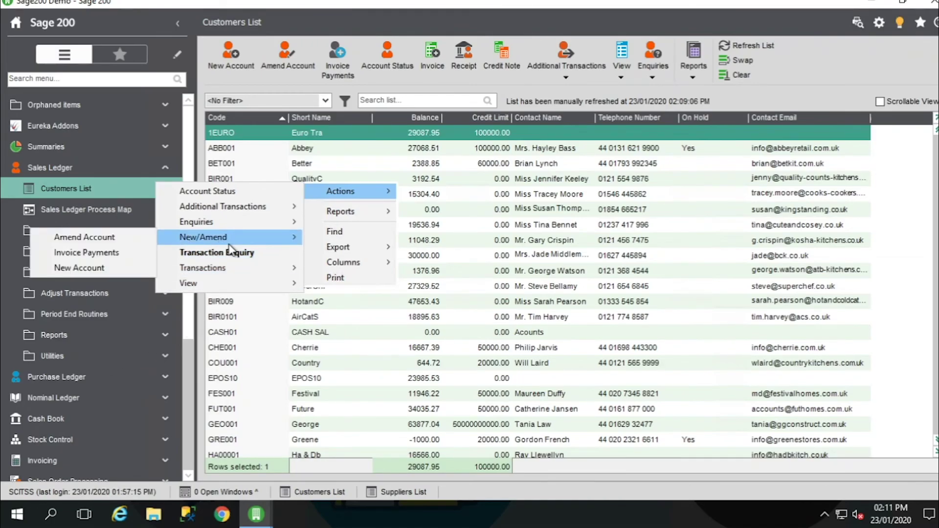